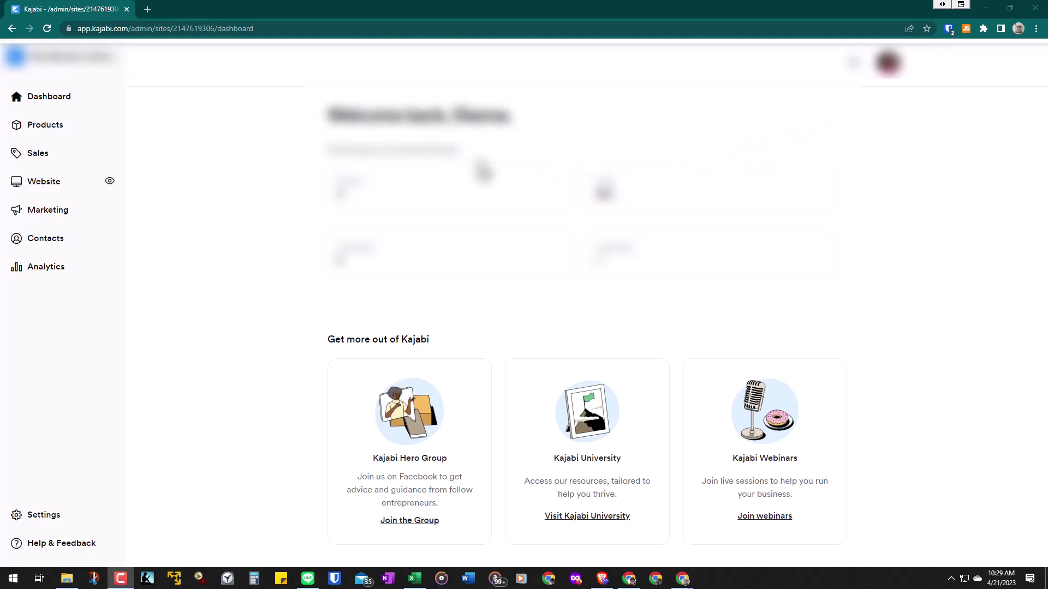
# Step: Open the DNS settings of the site's domain from the Kajabi site settings
pyautogui.click(54, 519)
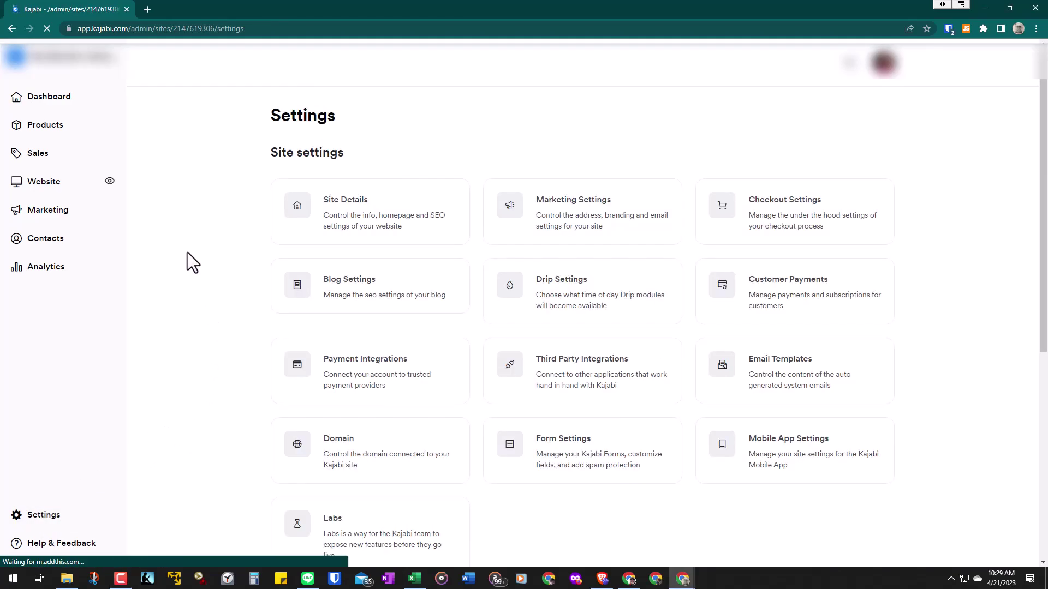
pyautogui.scroll(-1, 221, 222)
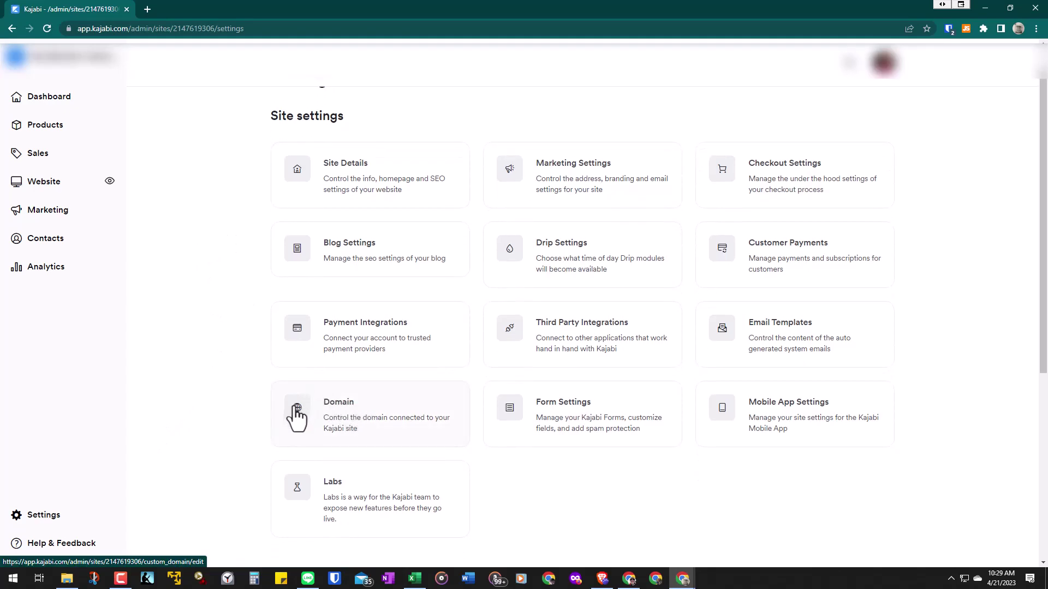
pyautogui.click(393, 442)
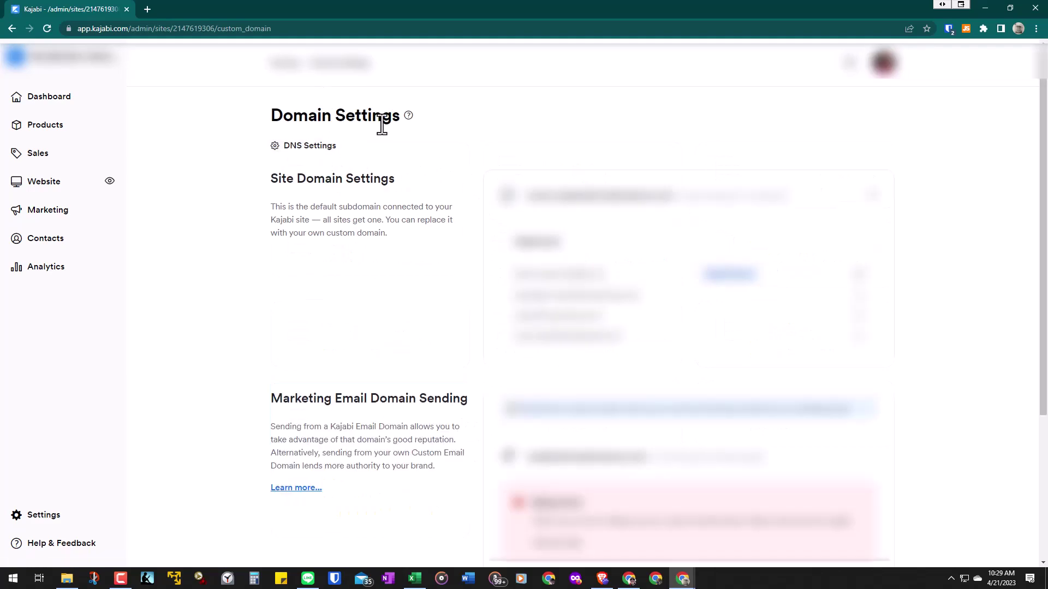
pyautogui.click(293, 151)
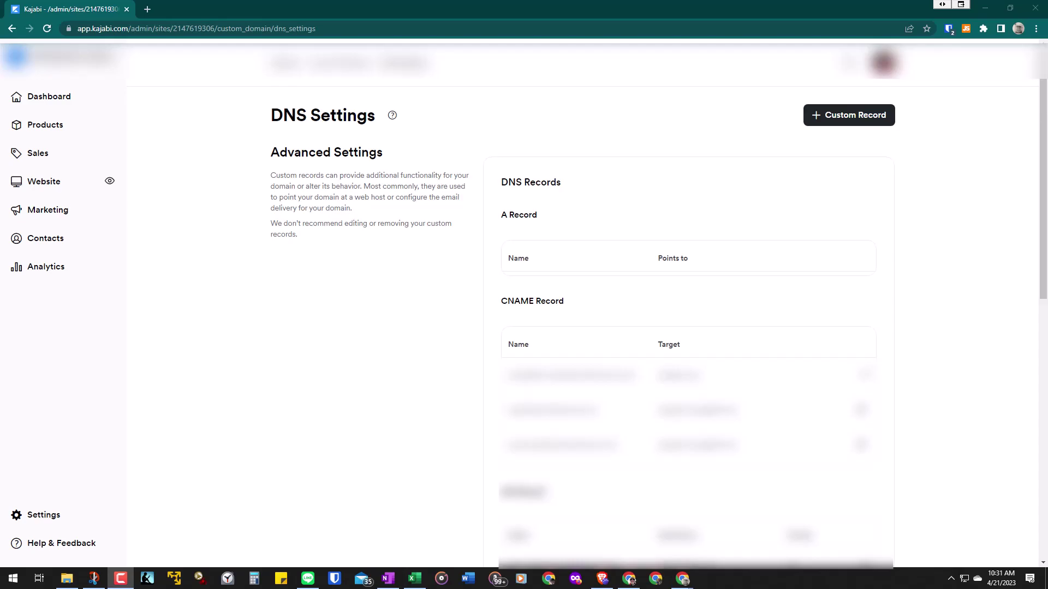
# Step: Consult the required DNS records in the Snip & Sketch screenshot and start a custom MX record with the name @
pyautogui.moveTo(1047, 186)
pyautogui.mouseDown()
pyautogui.moveTo(562, 94)
pyautogui.moveTo(637, 71)
pyautogui.moveTo(639, 57)
pyautogui.mouseUp()
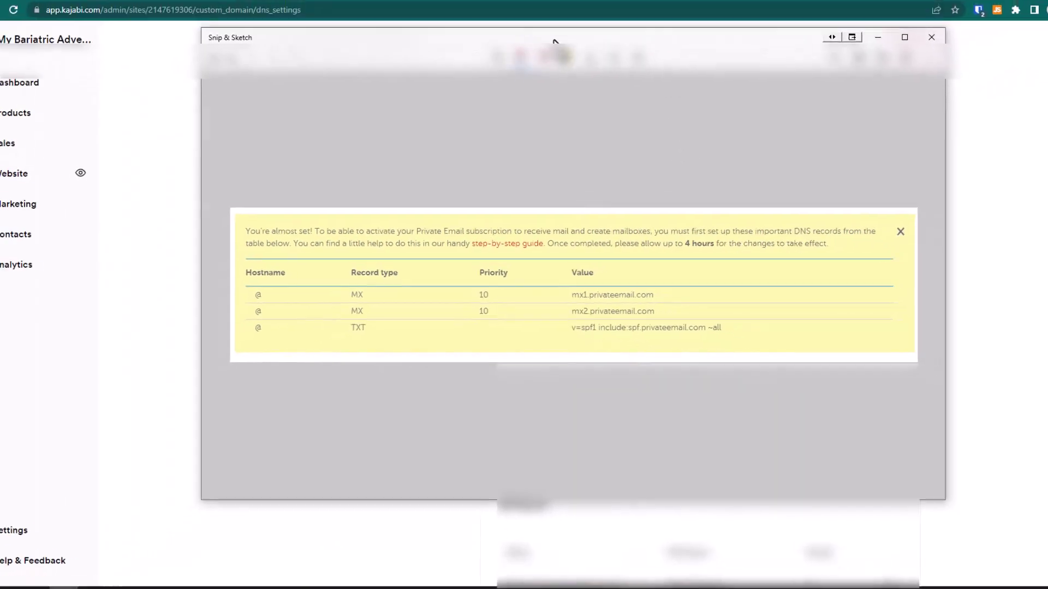
pyautogui.moveTo(555, 40); pyautogui.dragTo(1047, 148)
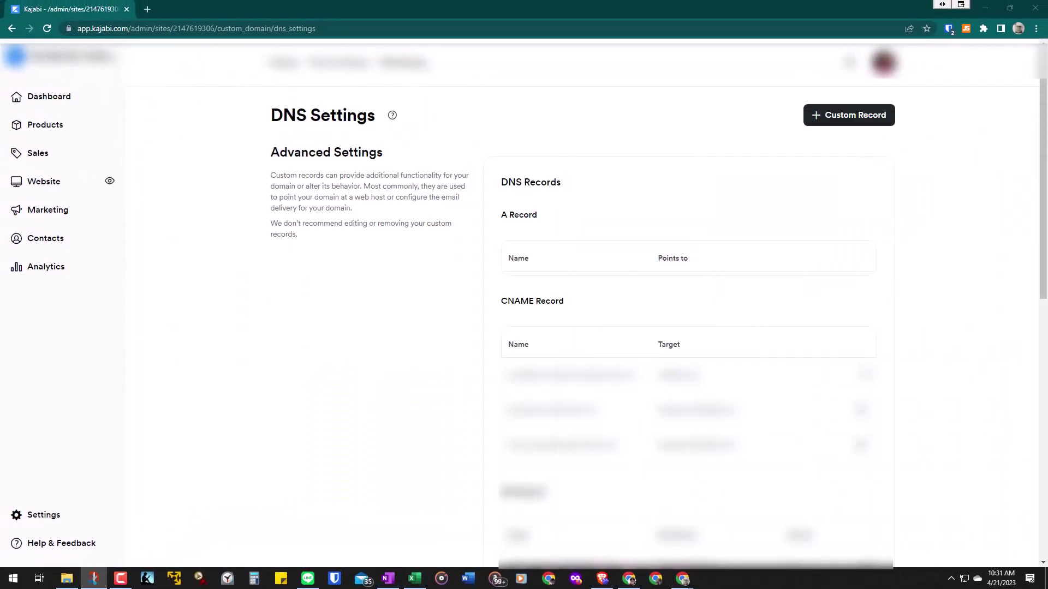
pyautogui.click(871, 123)
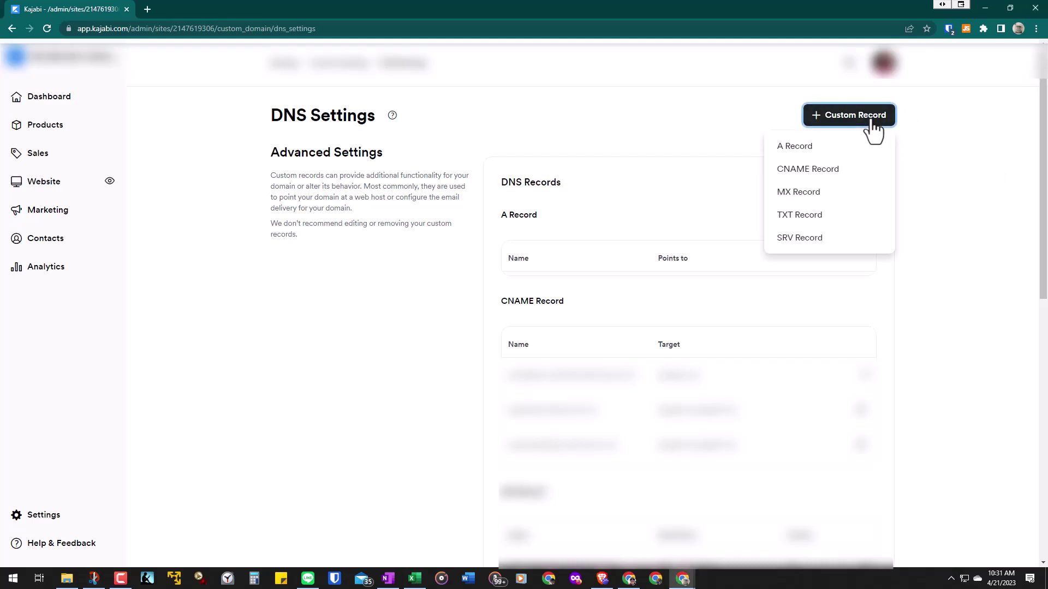
pyautogui.click(812, 193)
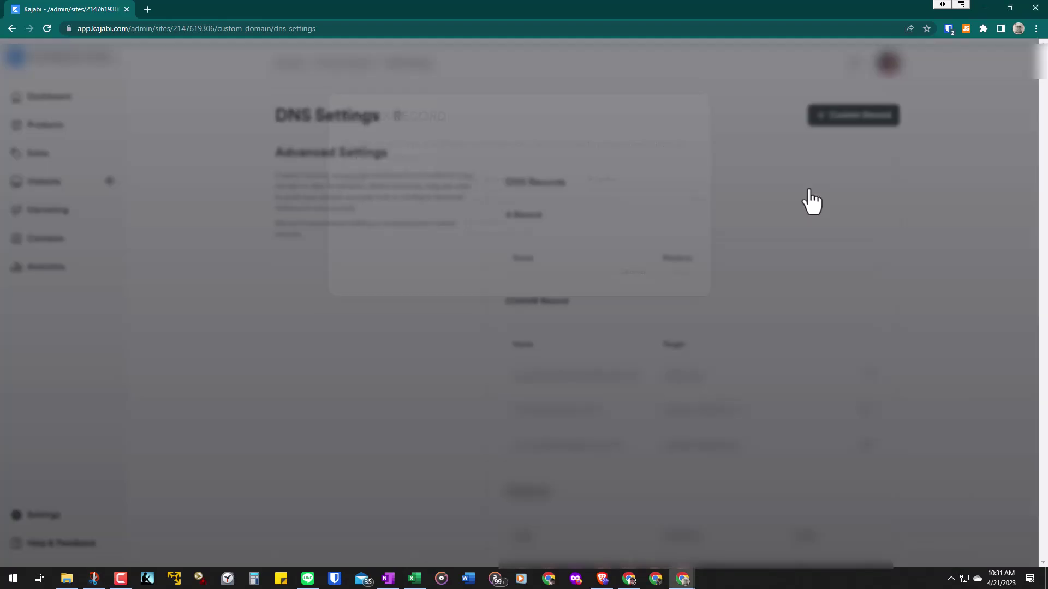
pyautogui.click(421, 204)
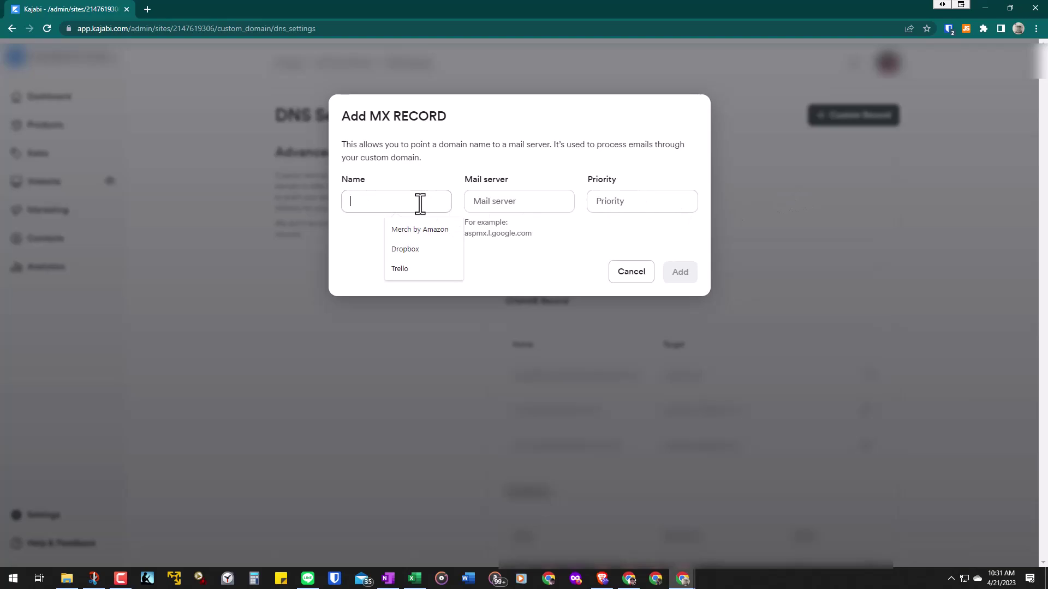
pyautogui.write('@')
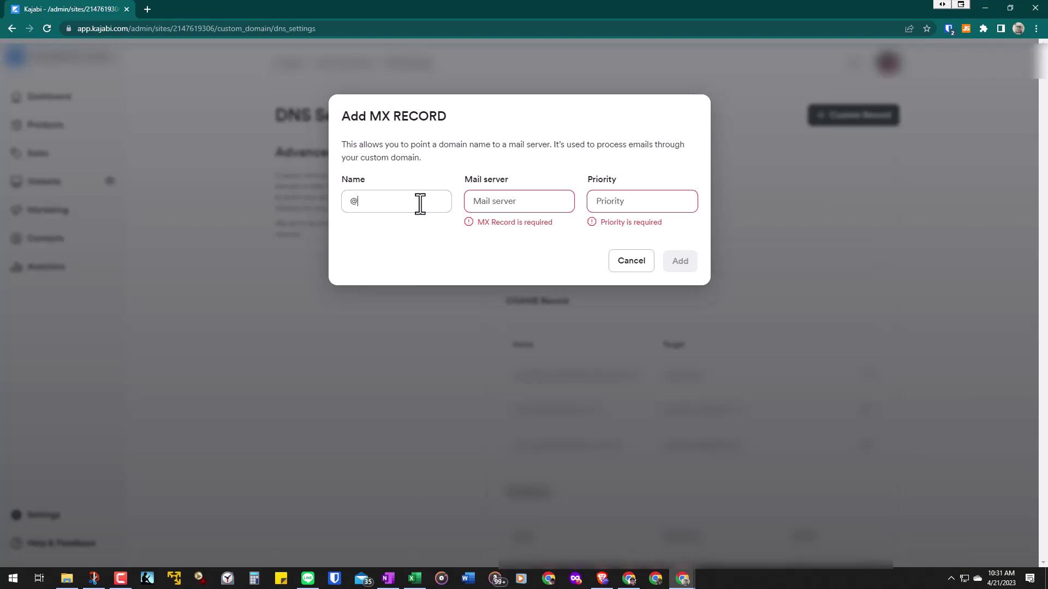
# Step: Set the MX record's mail server to mx1.privateemail.com and its priority to 10
pyautogui.press('Tab')
pyautogui.write('m x')
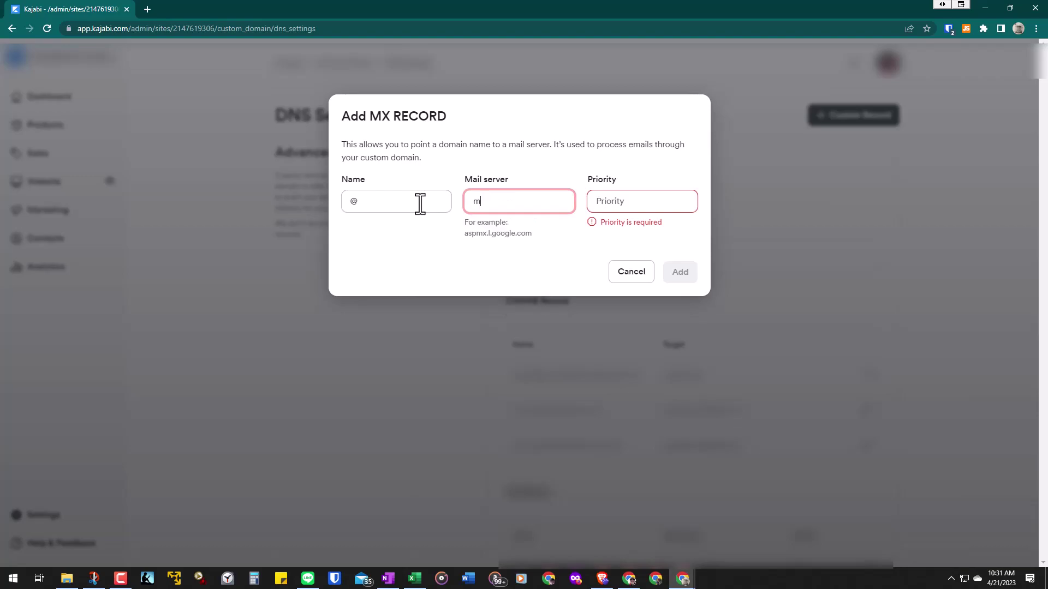
pyautogui.press('BackSpace')
pyautogui.write('x')
pyautogui.press('BackSpace')
pyautogui.write('mx1')
pyautogui.write('.privateemail.com')
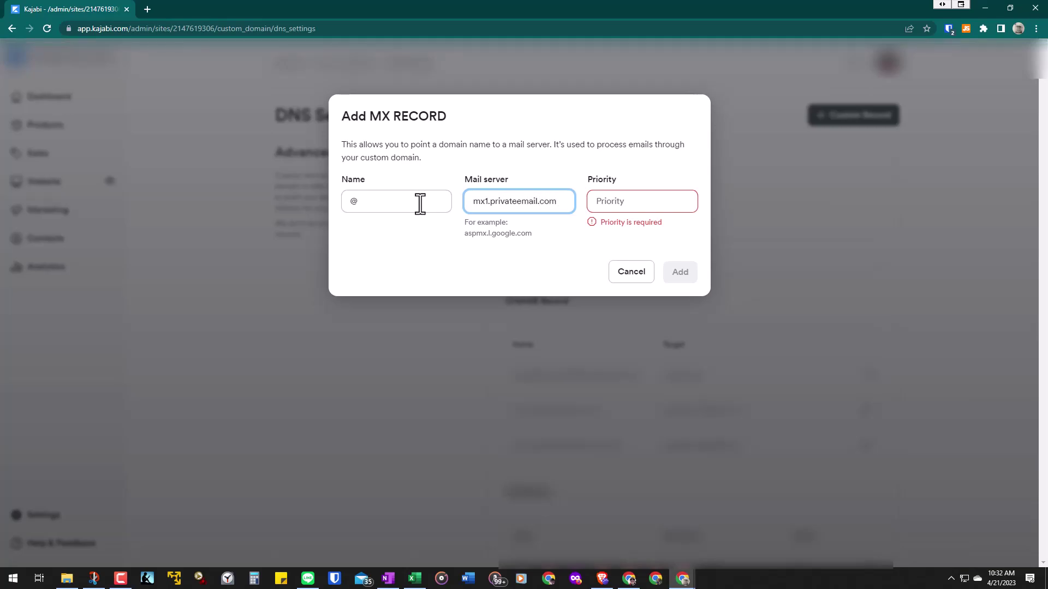
pyautogui.press('Tab')
pyautogui.write('1-')
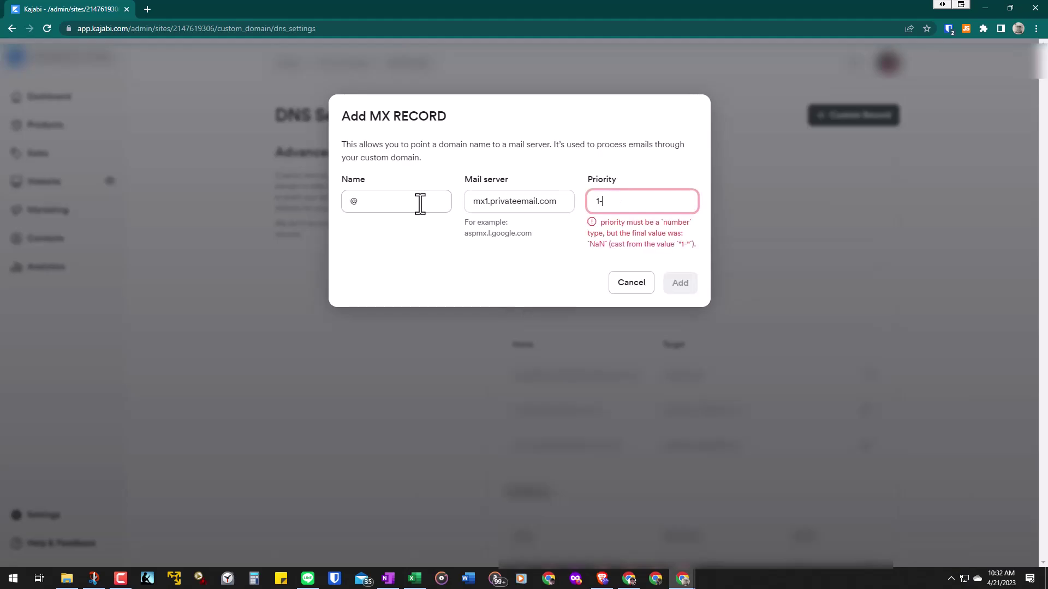
pyautogui.press('BackSpace')
pyautogui.write('0')
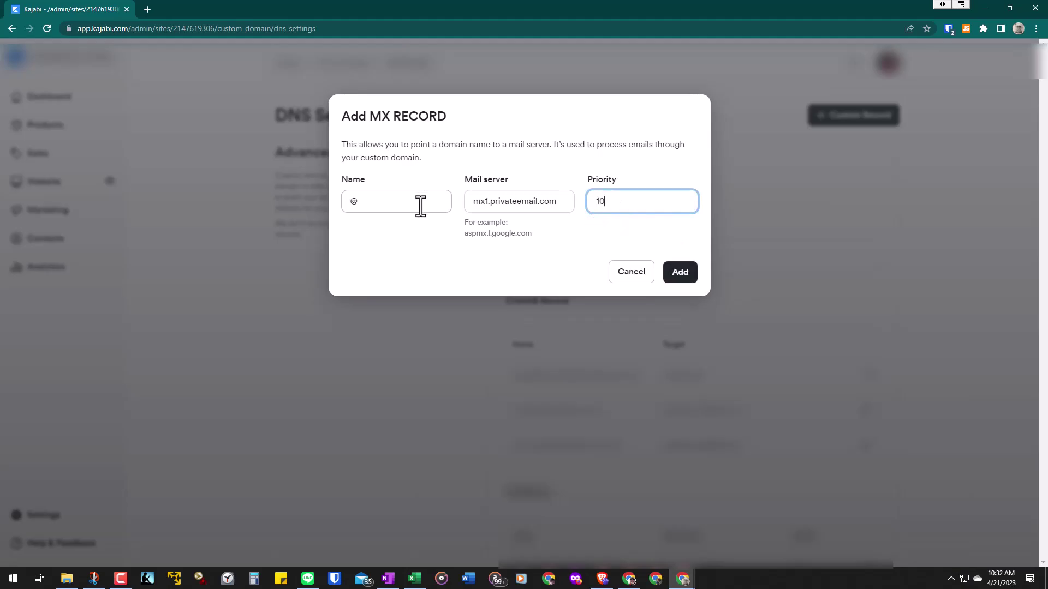
# Step: Compare the first MX record's entries with the Snip & Sketch screenshot of required records and discard the record
pyautogui.moveTo(1047, 50)
pyautogui.mouseDown()
pyautogui.moveTo(1047, 194)
pyautogui.moveTo(739, 226)
pyautogui.mouseUp()
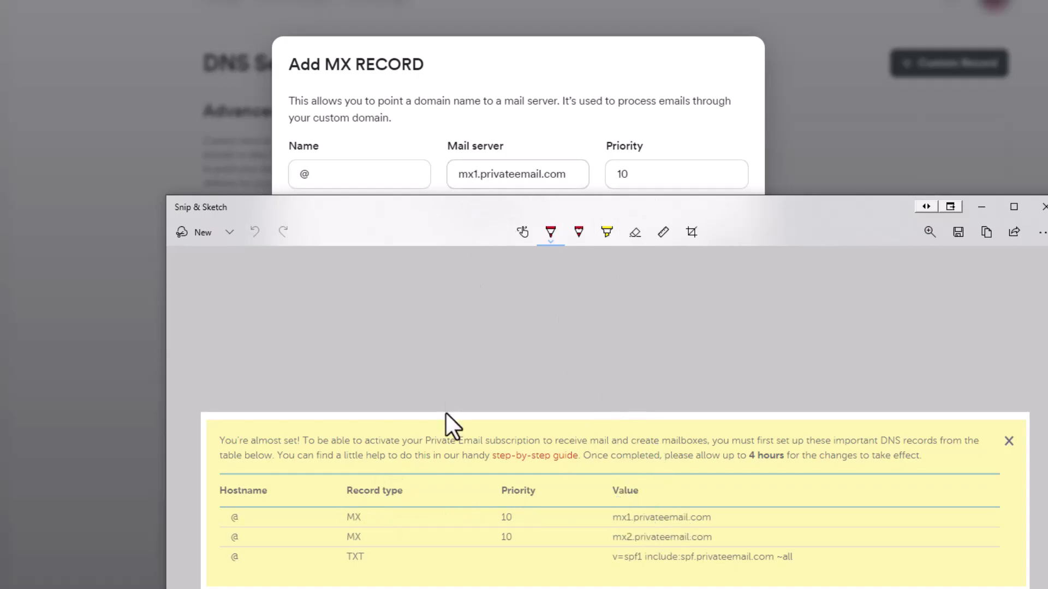
pyautogui.moveTo(476, 220); pyautogui.dragTo(524, 227)
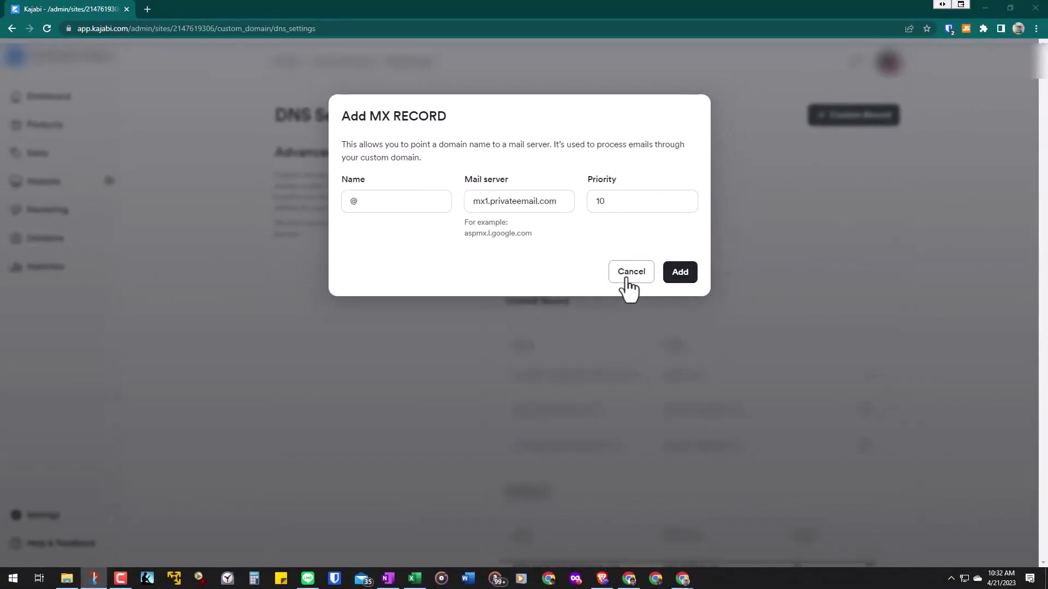
pyautogui.click(627, 280)
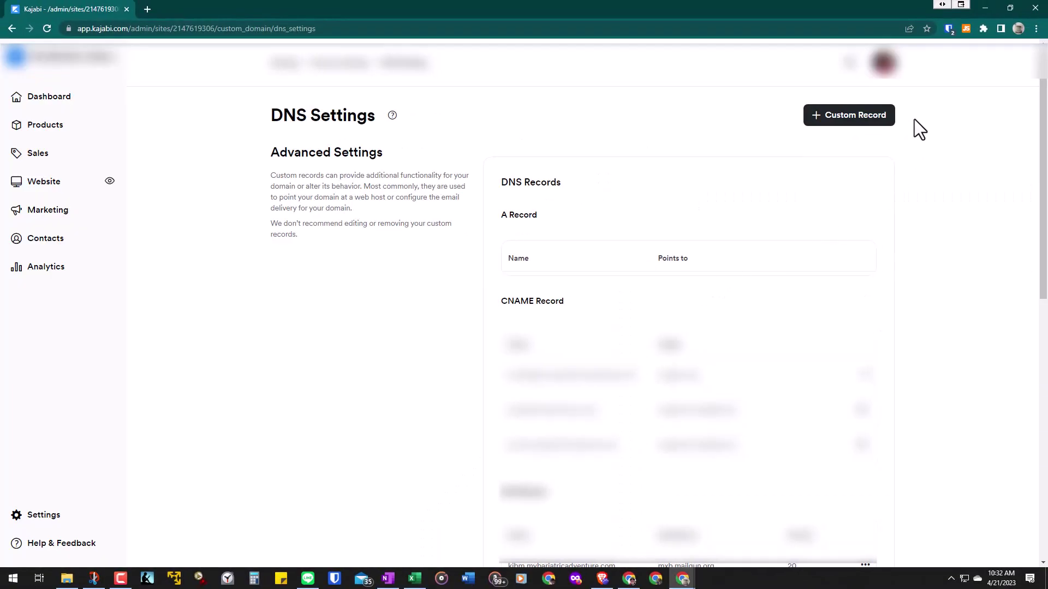
# Step: Start another custom MX record named @, moving the Snip & Sketch reference clear of the form fields
pyautogui.click(857, 120)
pyautogui.click(814, 197)
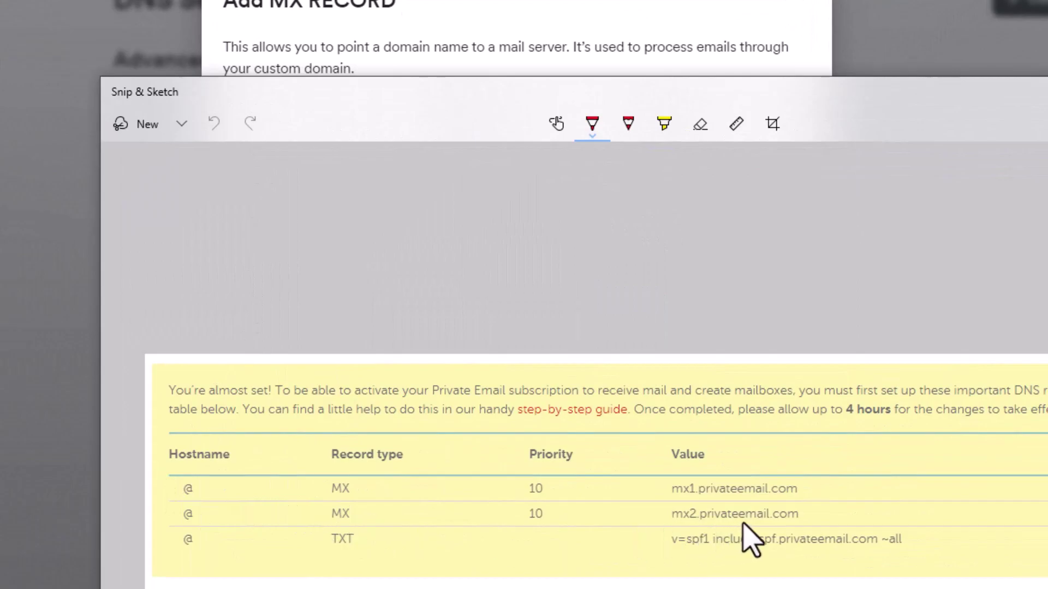
pyautogui.moveTo(455, 100)
pyautogui.mouseDown()
pyautogui.moveTo(42, 197)
pyautogui.moveTo(81, 231)
pyautogui.mouseUp()
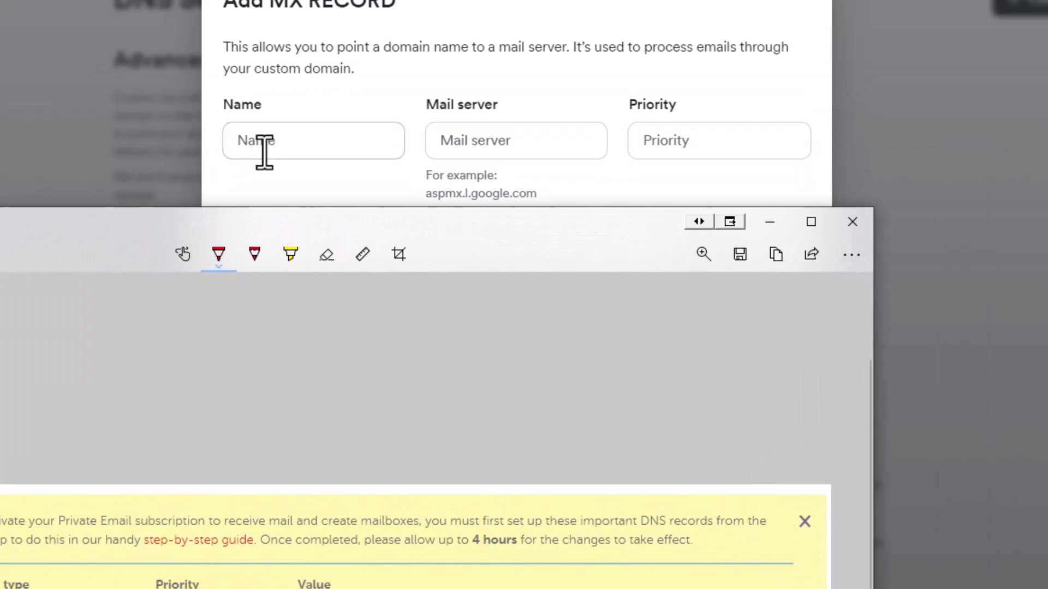
pyautogui.click(268, 154)
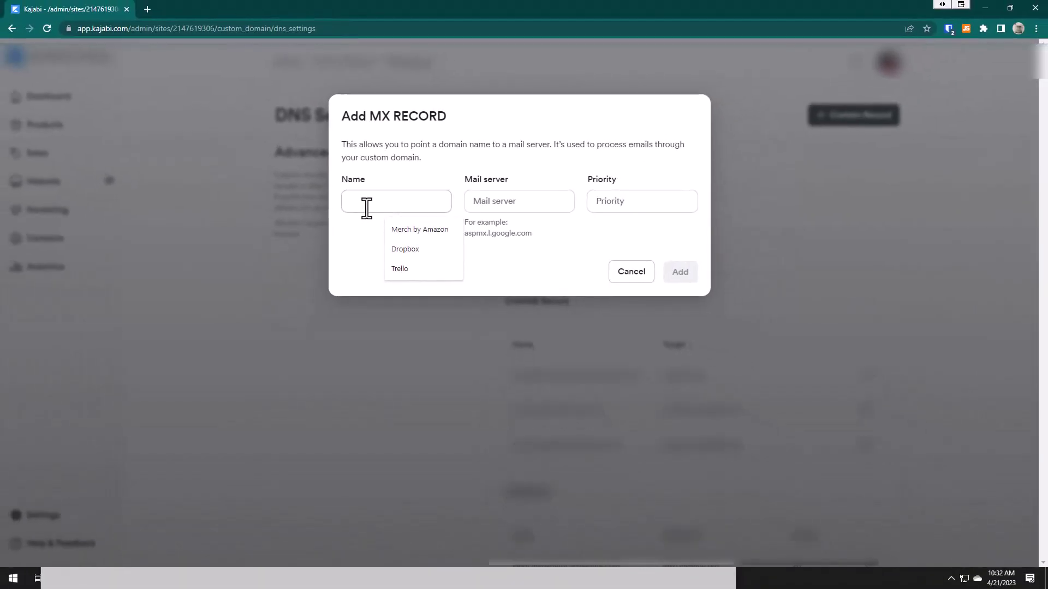
pyautogui.write('@')
pyautogui.press('Tab')
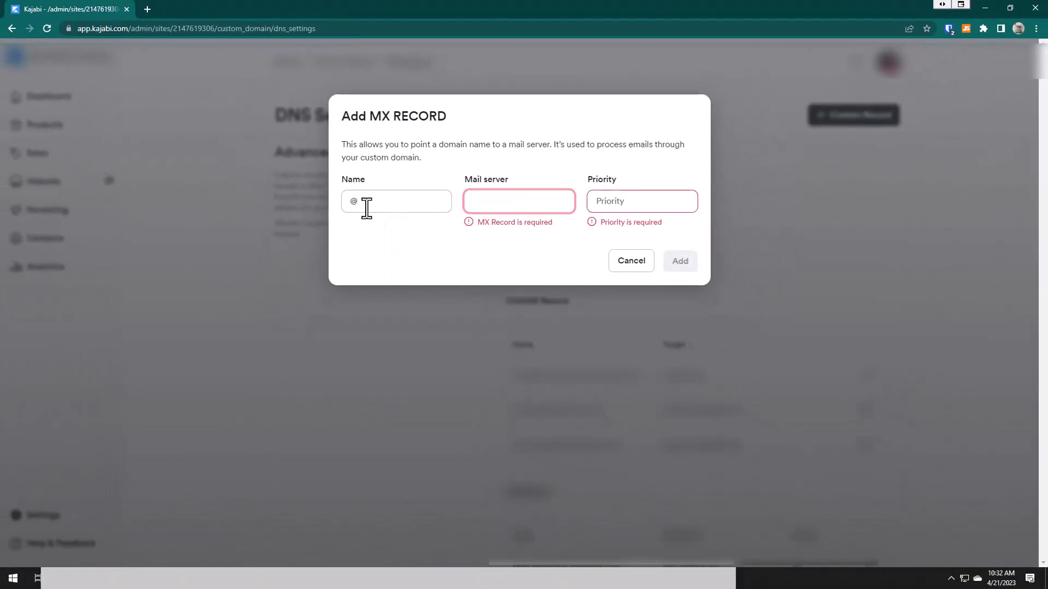
# Step: Set the second MX record's mail server to mx2.privateemail.com and its priority to 10
pyautogui.write('ma')
pyautogui.press('BackSpace')
pyautogui.press('BackSpace')
pyautogui.write('mxd')
pyautogui.press('BackSpace')
pyautogui.write('2.privateemail.com')
pyautogui.press('Tab')
pyautogui.write('10')
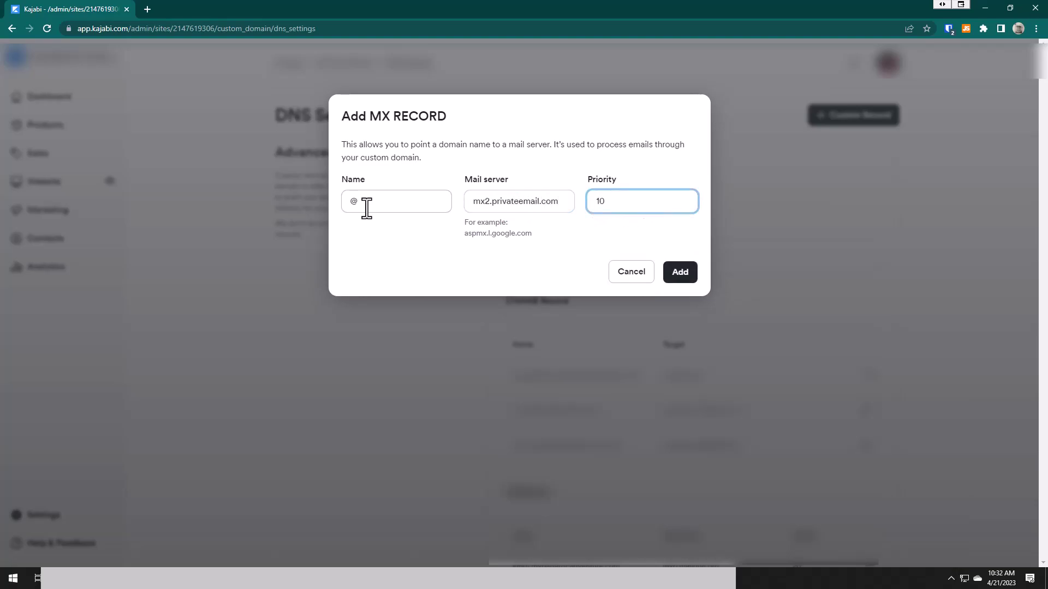
# Step: Compare the mx2 record's entries with the required records in Snip & Sketch and discard the record
pyautogui.click(570, 577)
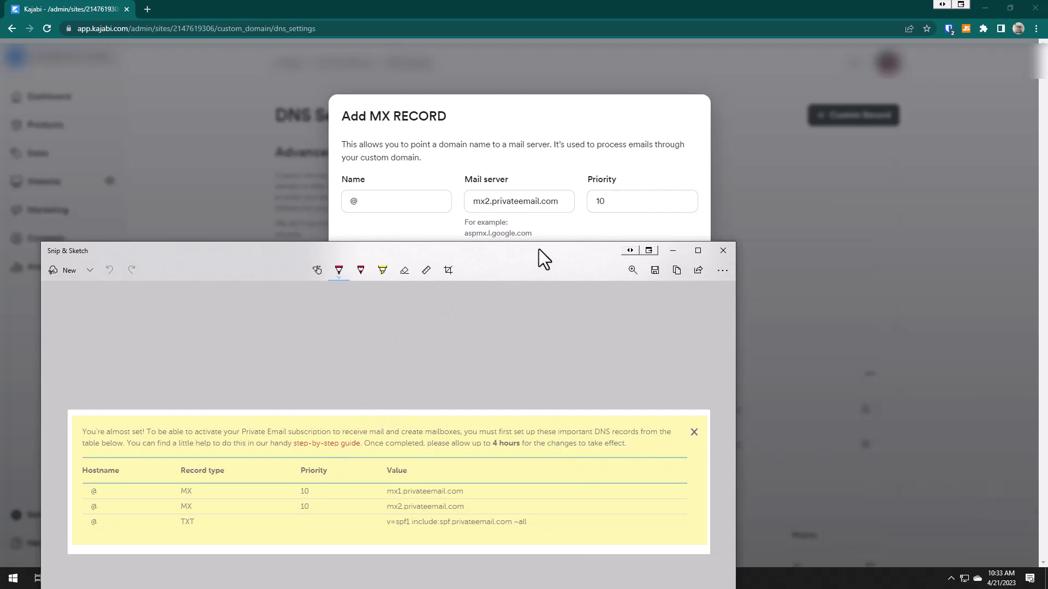
pyautogui.moveTo(538, 249); pyautogui.dragTo(585, 240)
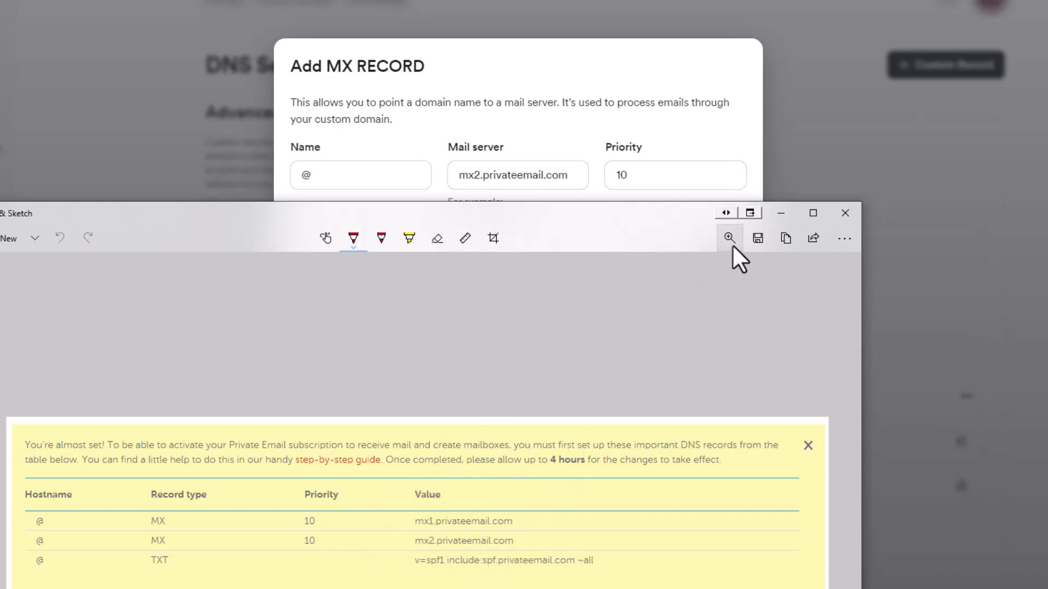
pyautogui.click(662, 151)
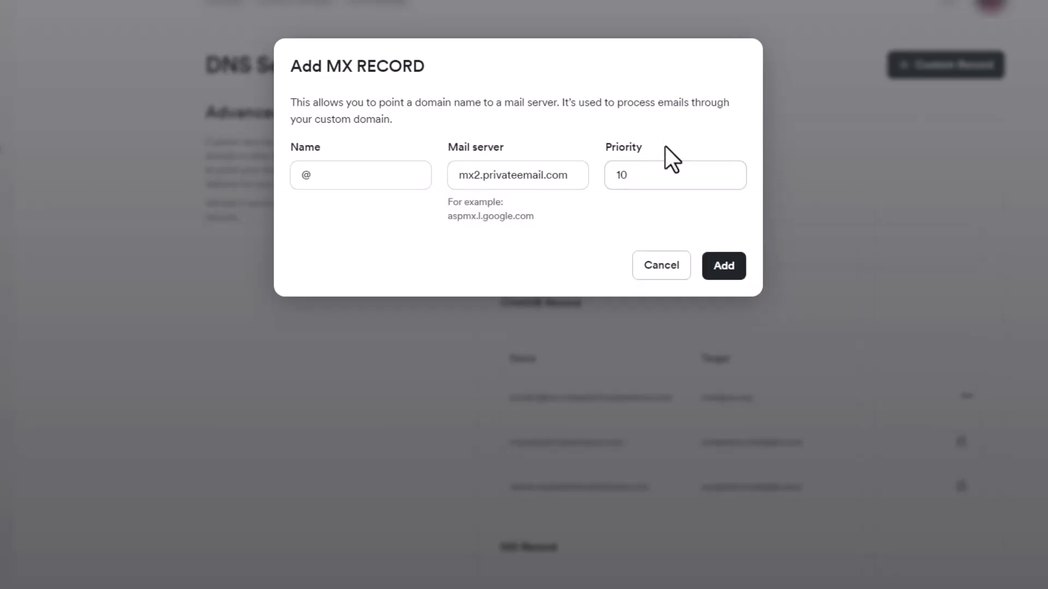
pyautogui.click(667, 273)
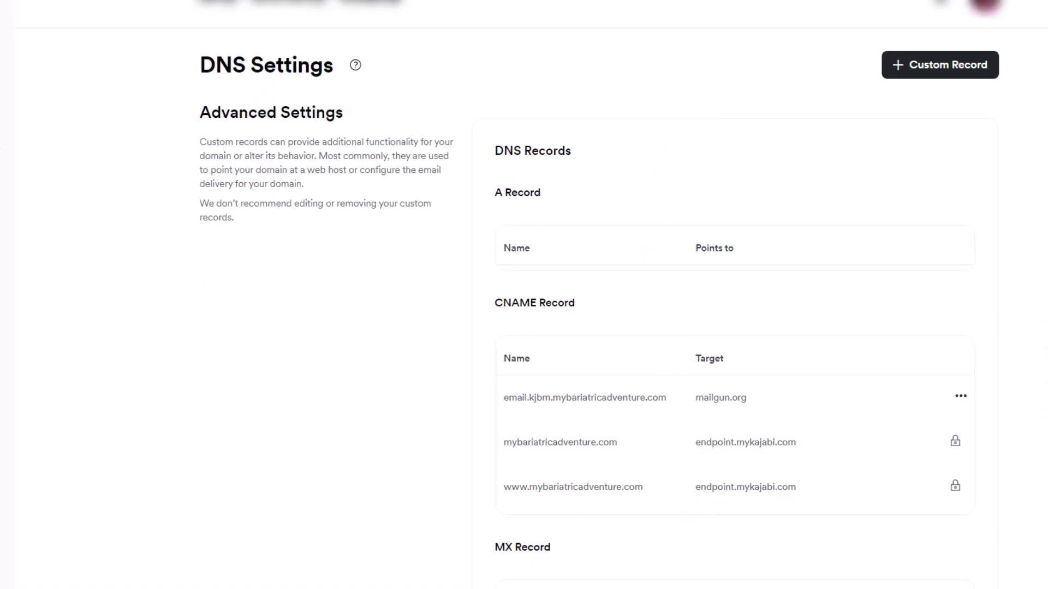
# Step: Start a custom TXT record, consult the TXT row in the Snip & Sketch screenshot, and name the record @
pyautogui.click(993, 74)
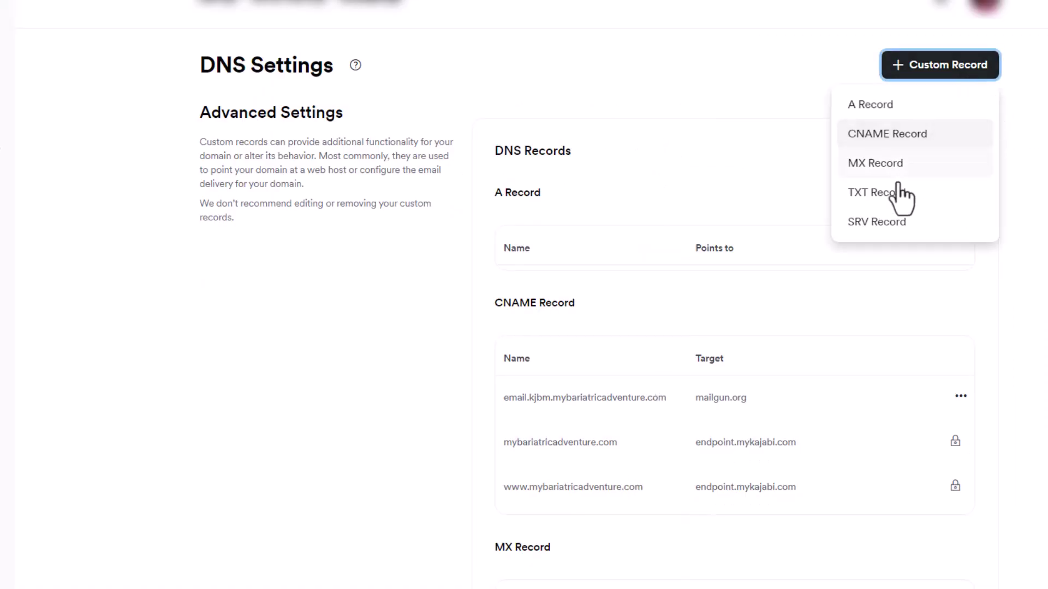
pyautogui.click(886, 195)
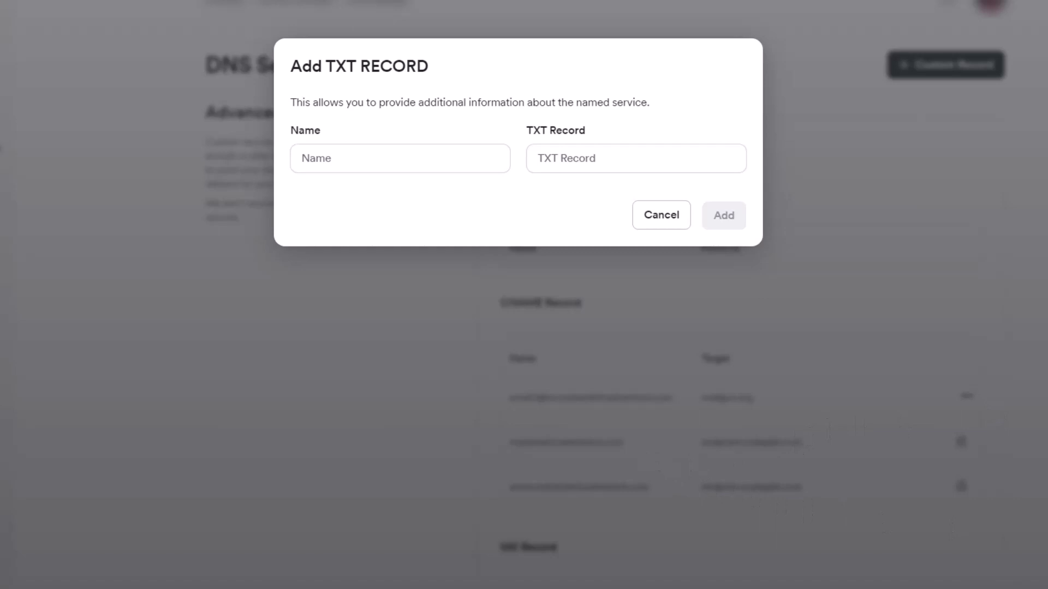
pyautogui.hotkey('alt', 'Tab')
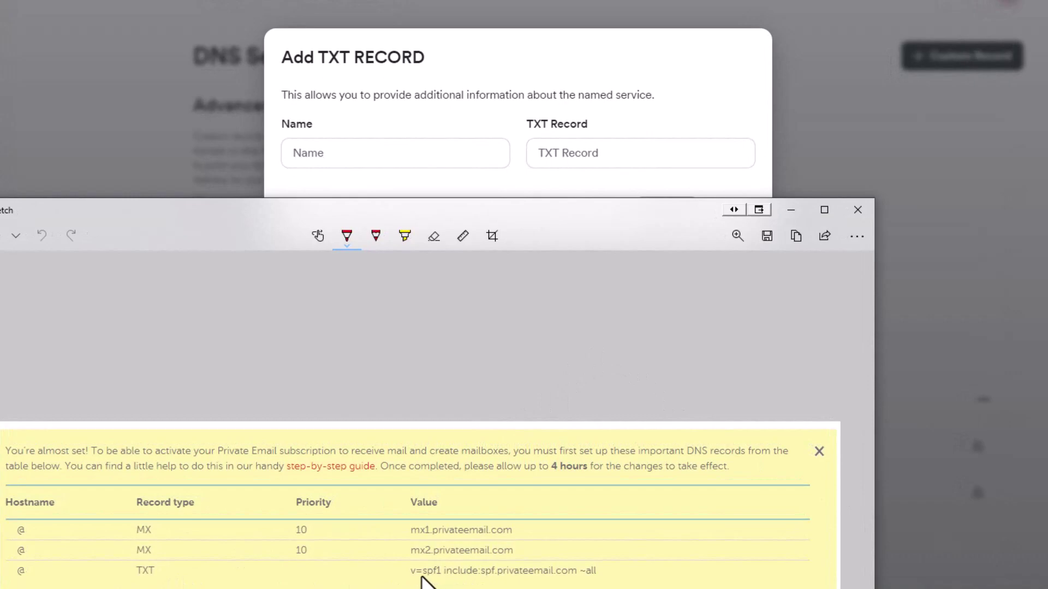
pyautogui.click(347, 163)
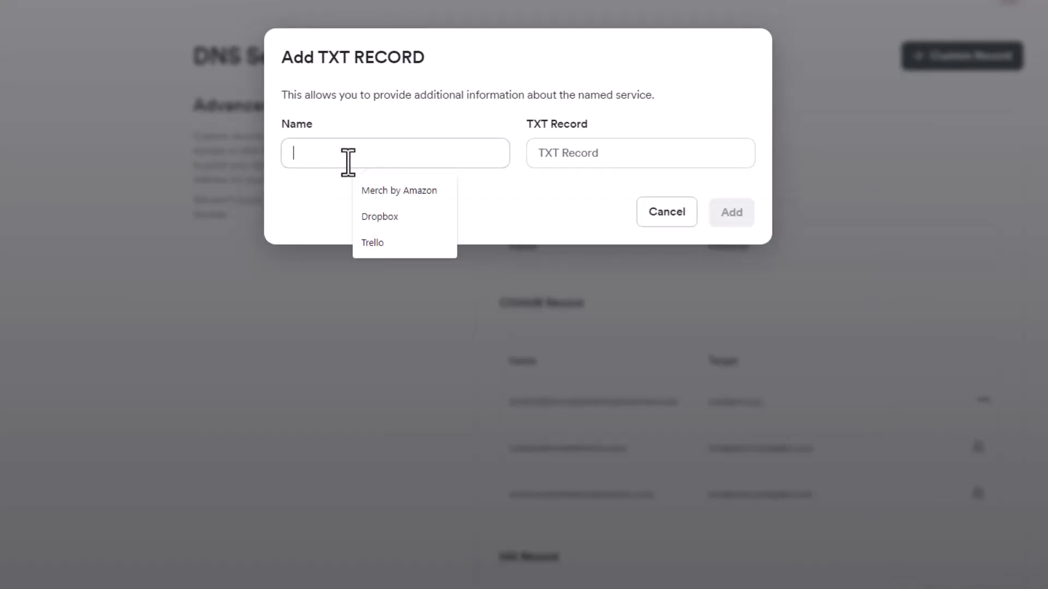
pyautogui.write('@')
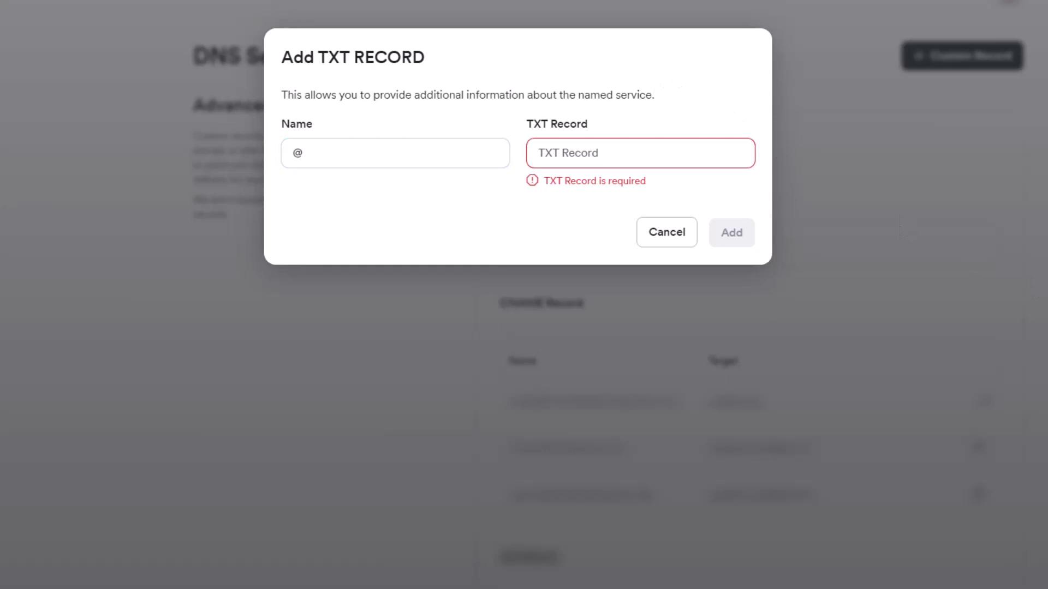
# Step: Enter "v=spf1 include:spof.privateemail.com ~all" as the TXT record's value and discard the record
pyautogui.click(606, 164)
pyautogui.write('v=')
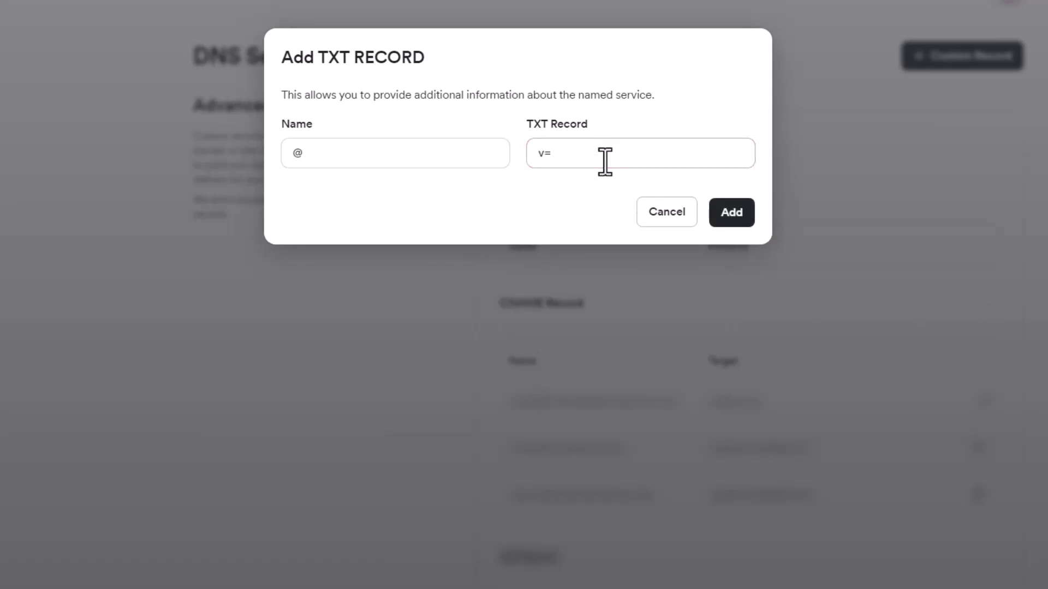
pyautogui.write('spf1')
pyautogui.write(' include:')
pyautogui.write('spo')
pyautogui.write('f.privatee')
pyautogui.write('maile')
pyautogui.press('BackSpace')
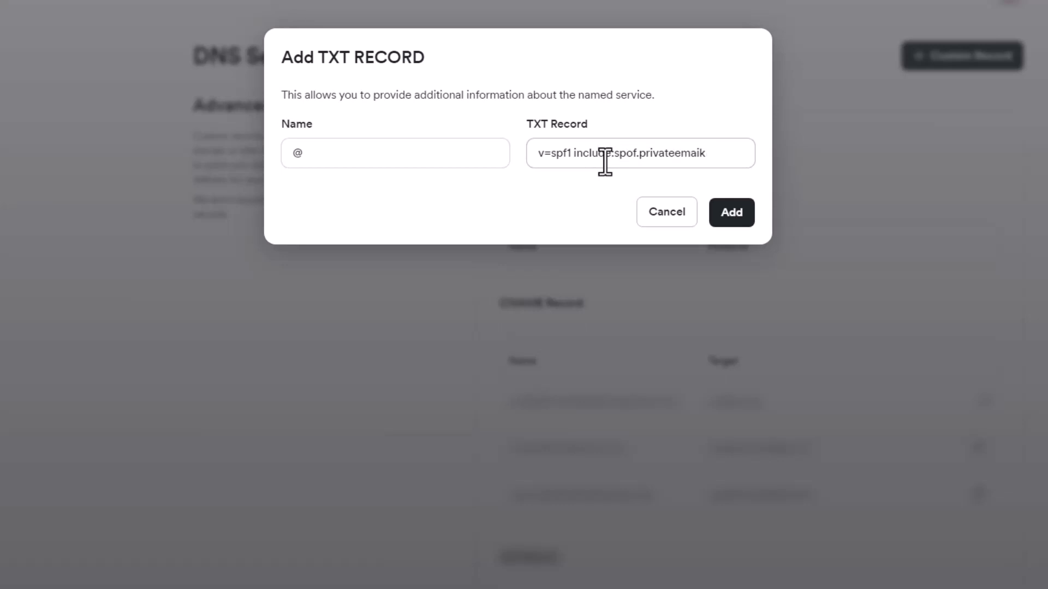
pyautogui.write('.com ~all')
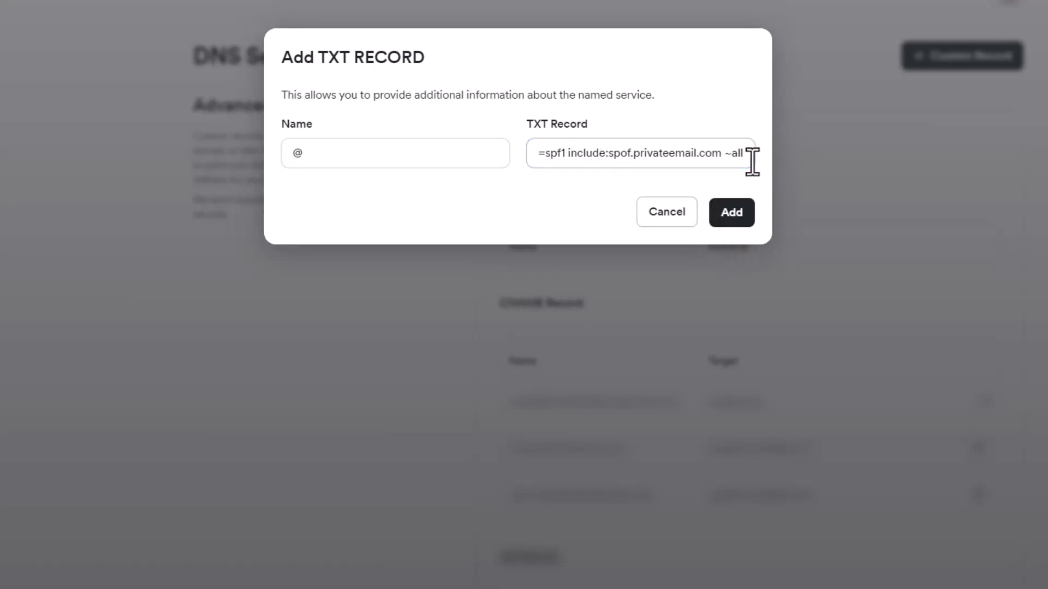
pyautogui.moveTo(748, 159); pyautogui.dragTo(476, 167)
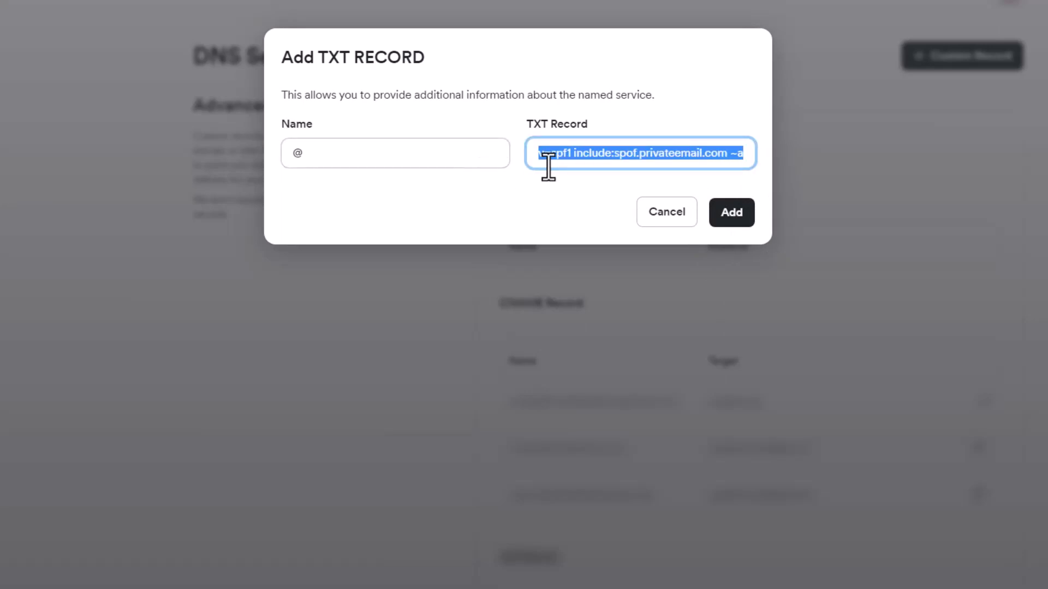
pyautogui.click(670, 217)
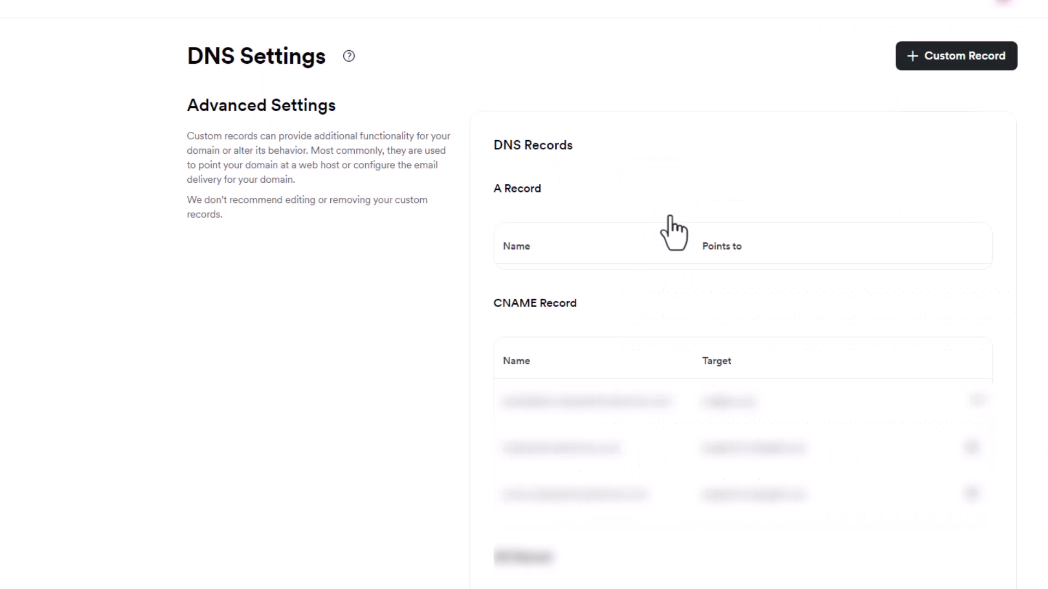